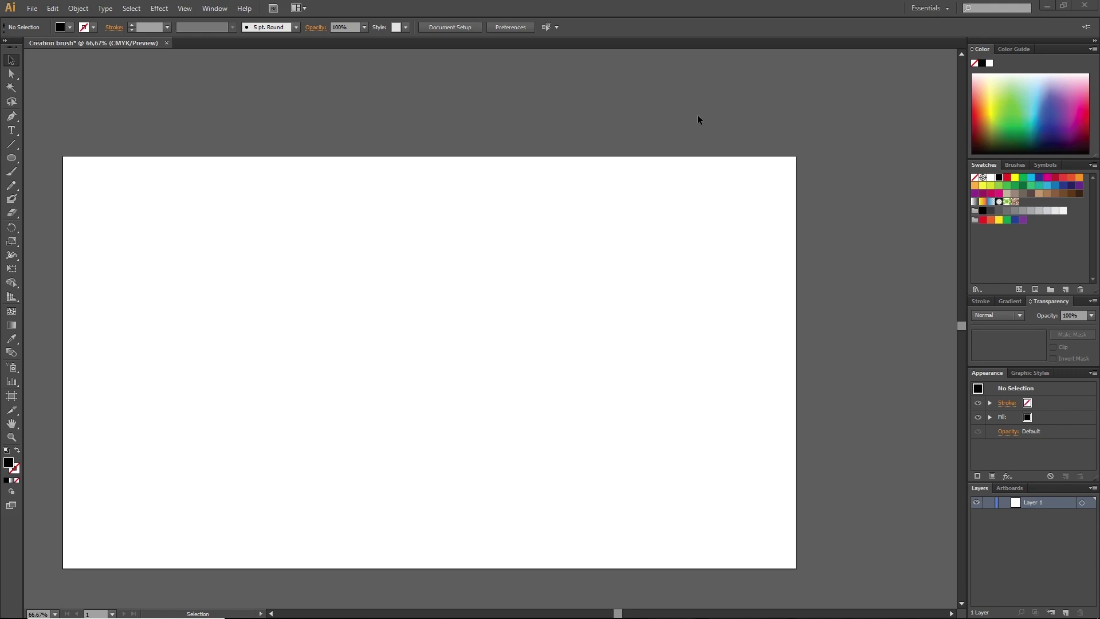
- Pan around the empty artboard and switch to the Paintbrush with the 5 pt. Round brush
scroll(682, 288, "down", 2)
scroll(683, 288, "up", 1)
scroll(682, 288, "right", 1)
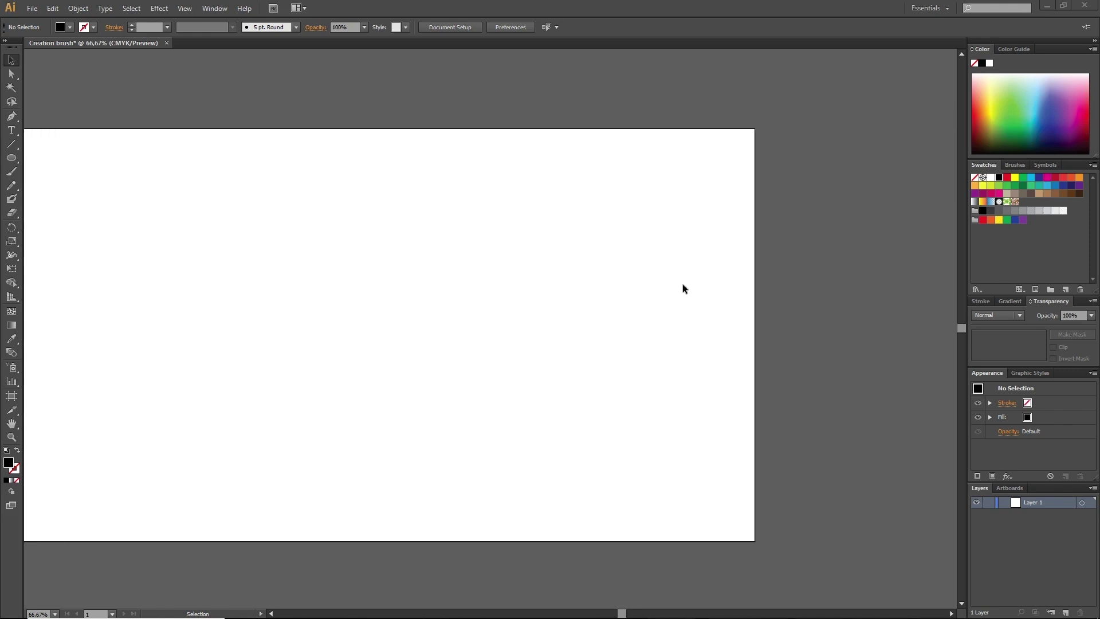
scroll(682, 288, "left", 2)
scroll(682, 288, "down", 1)
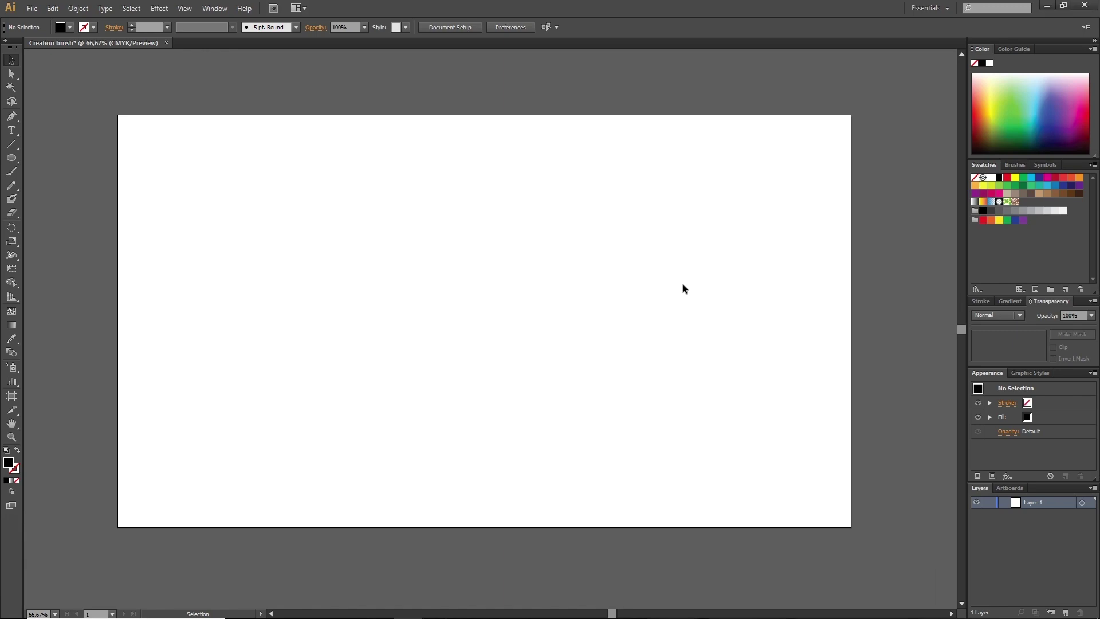
key("b")
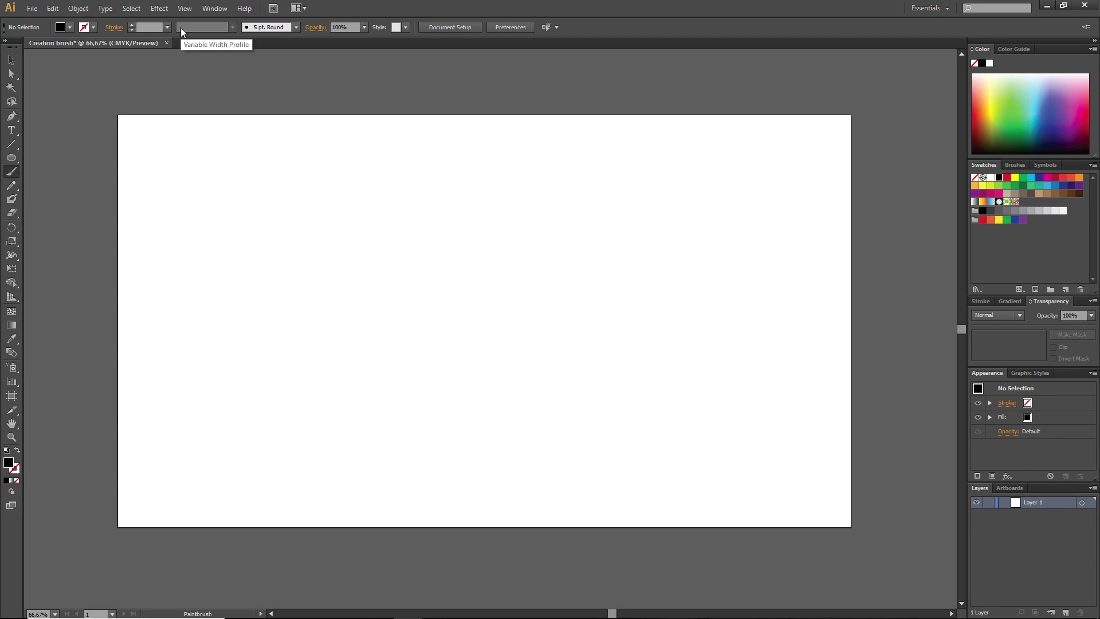
left_click(216, 11)
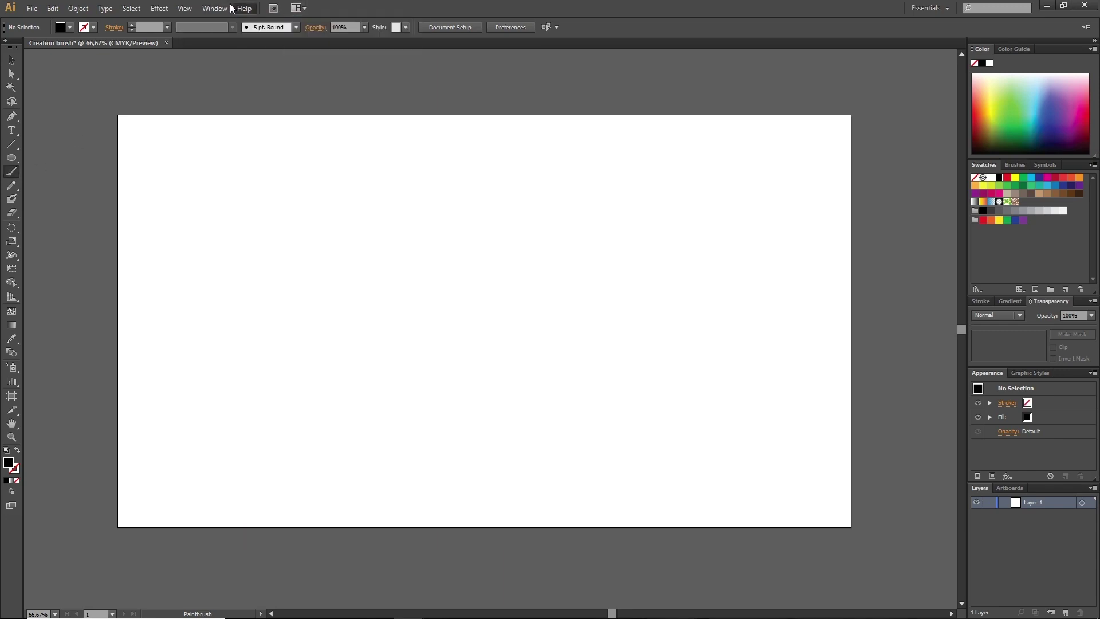
left_click(228, 7)
mouse_move(234, 50)
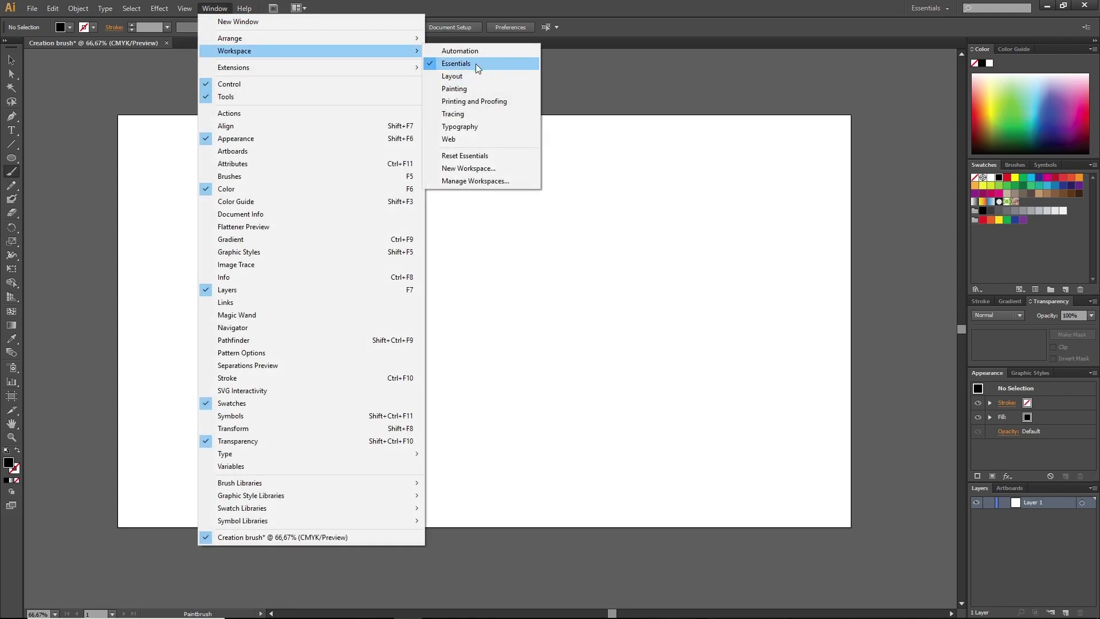
left_click(618, 66)
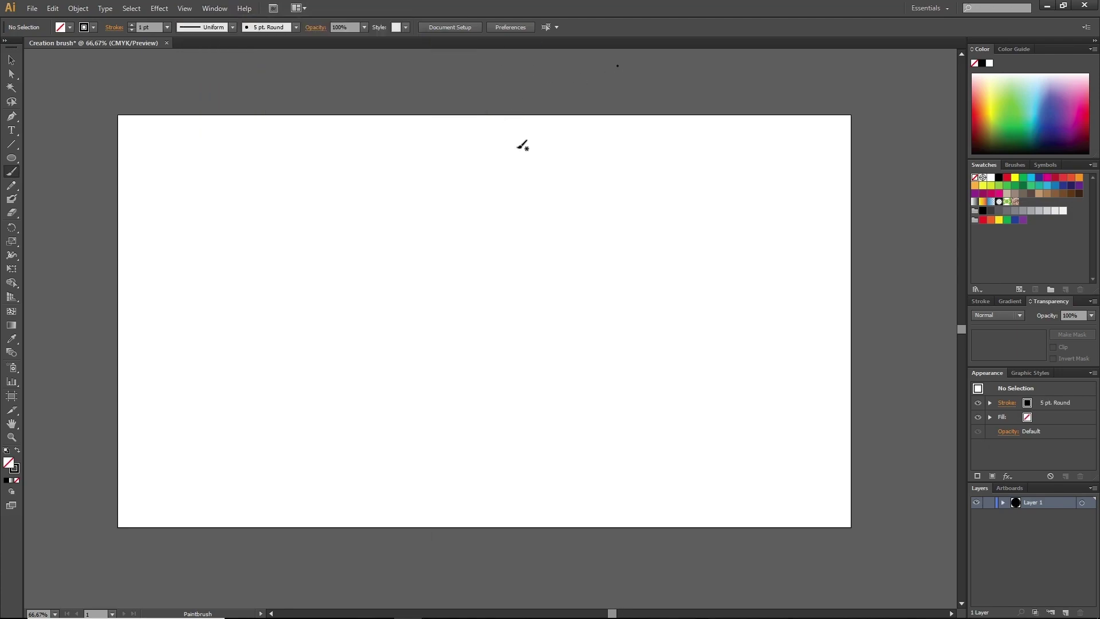
key("ctrl+z")
key("shift+x")
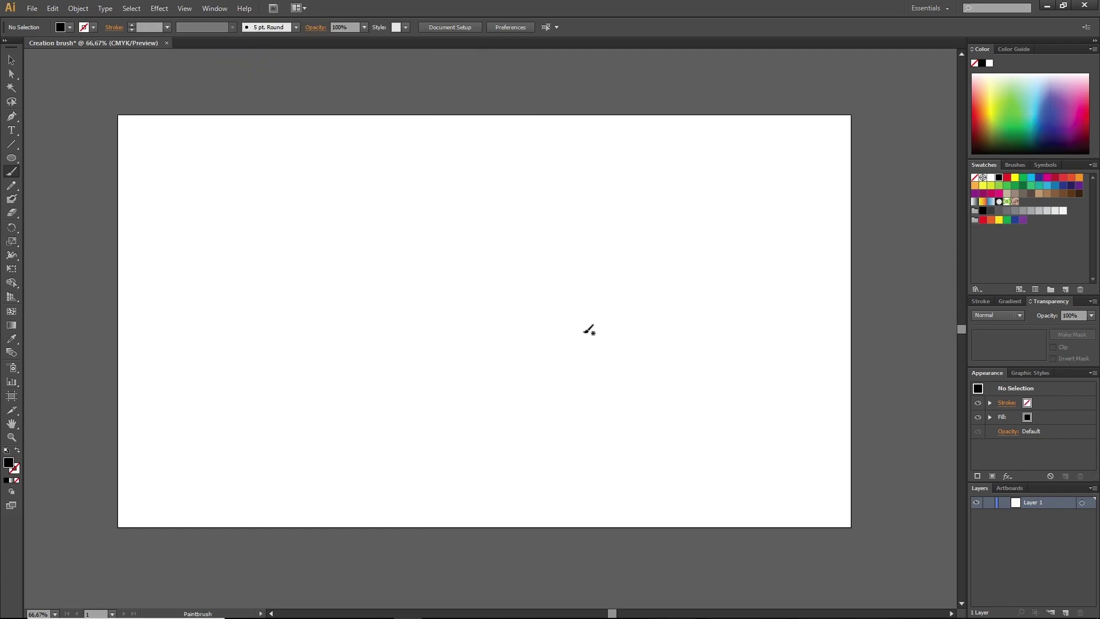
mouse_move(227, 242)
left_mouse_down()
mouse_move(330, 245)
mouse_move(549, 366)
left_mouse_up()
key("ctrl")
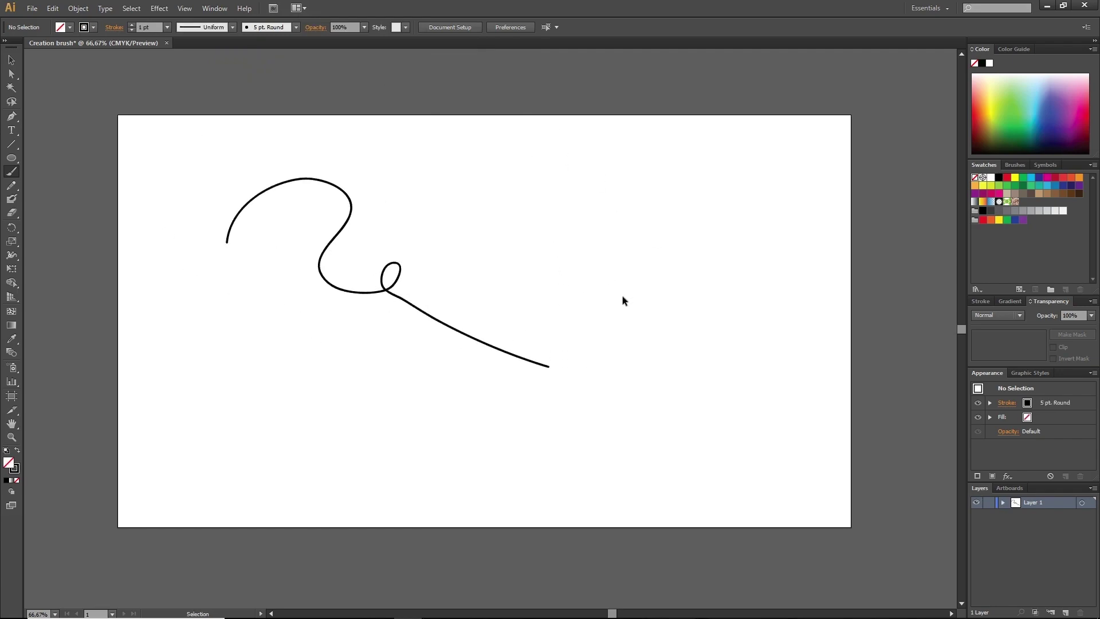
key("ctrl+z")
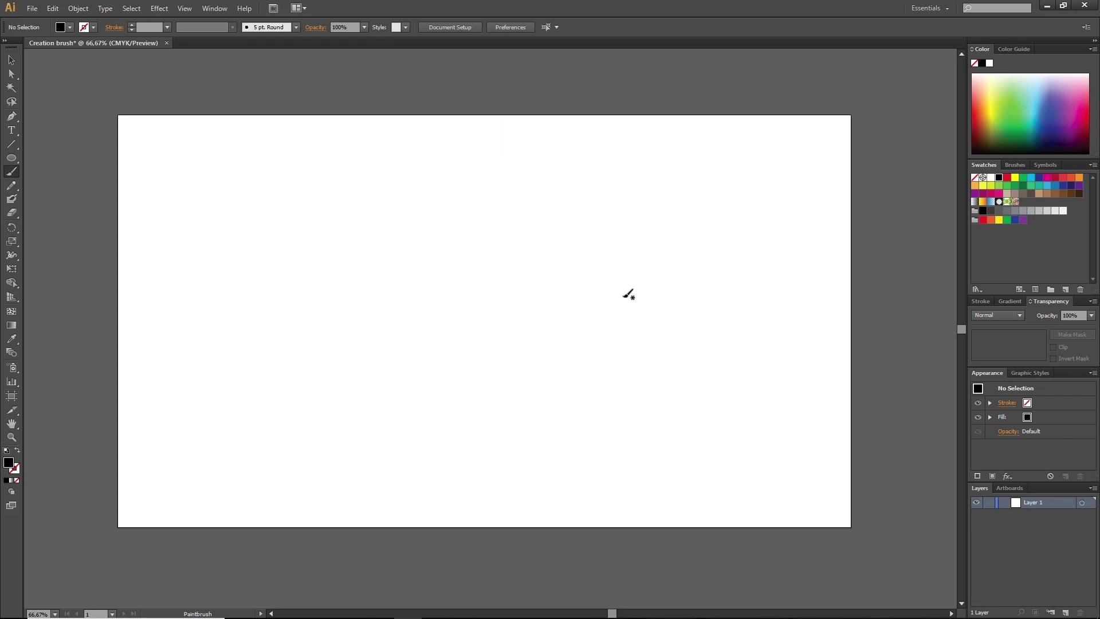
- Draw a small black circle, about 33 px across, near the artboard centre with the Ellipse Tool
left_click(10, 161)
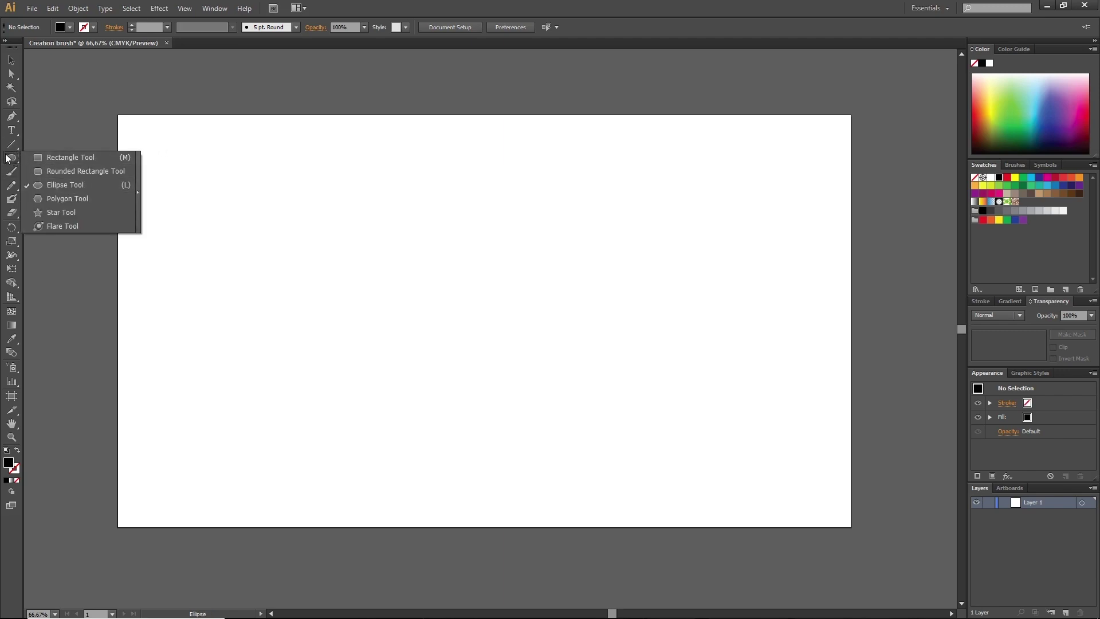
left_click(71, 157)
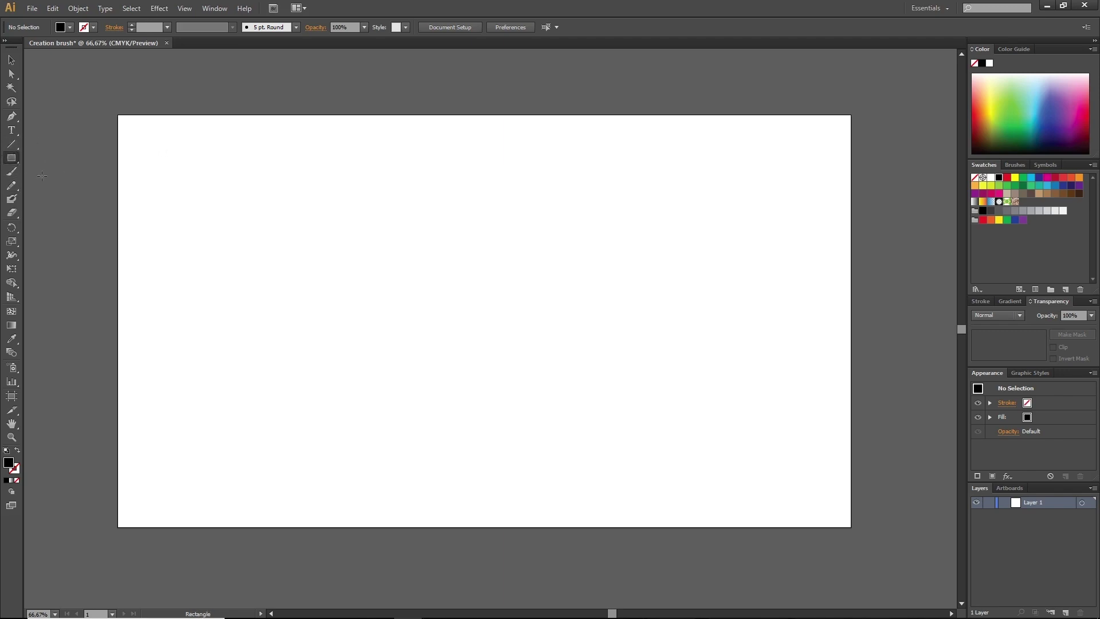
left_click(14, 160)
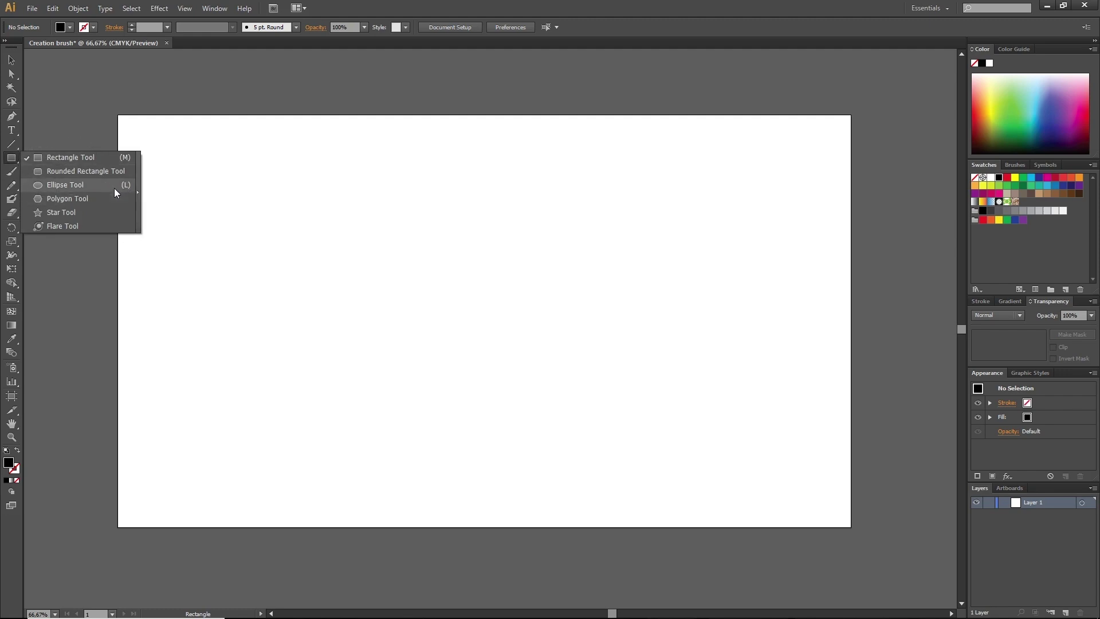
left_click(112, 185)
key("m")
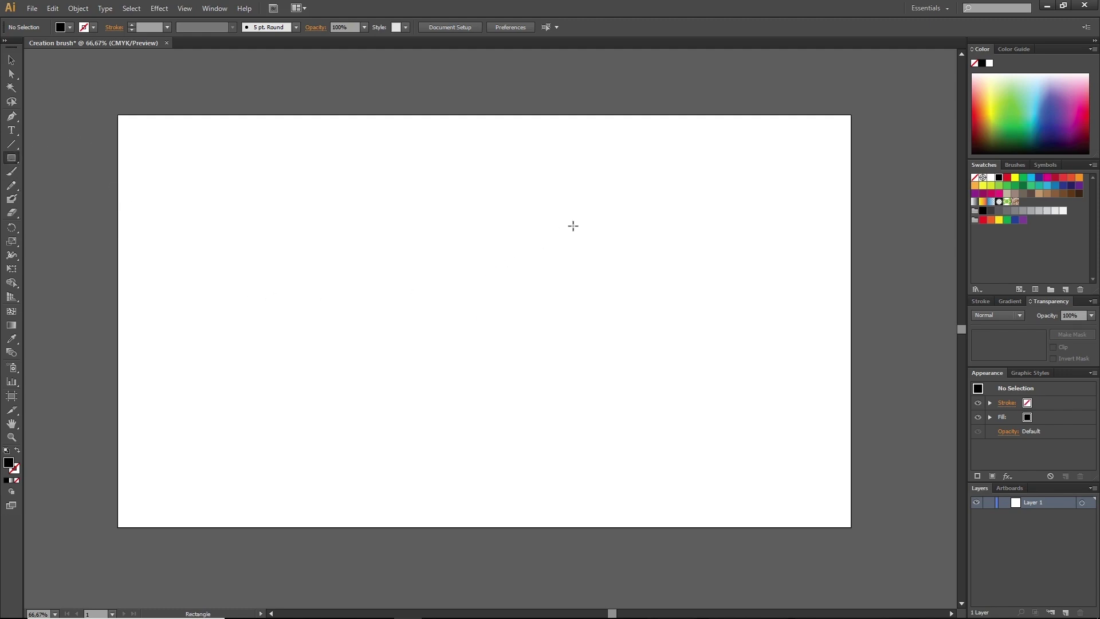
left_click_drag(293, 186, 550, 332)
key("ctrl+z")
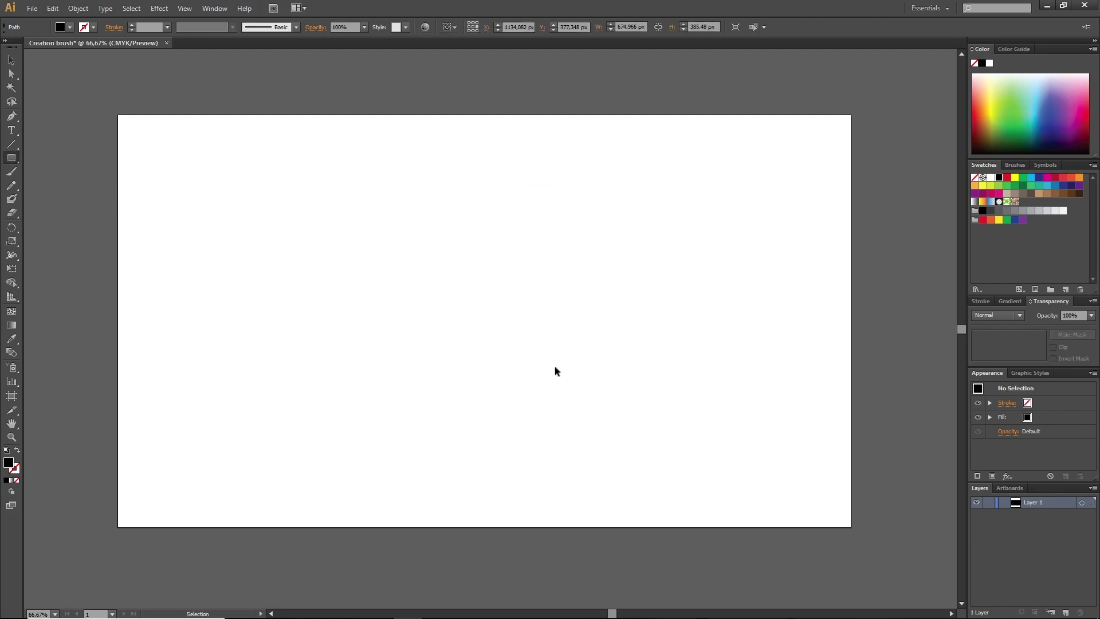
key("l")
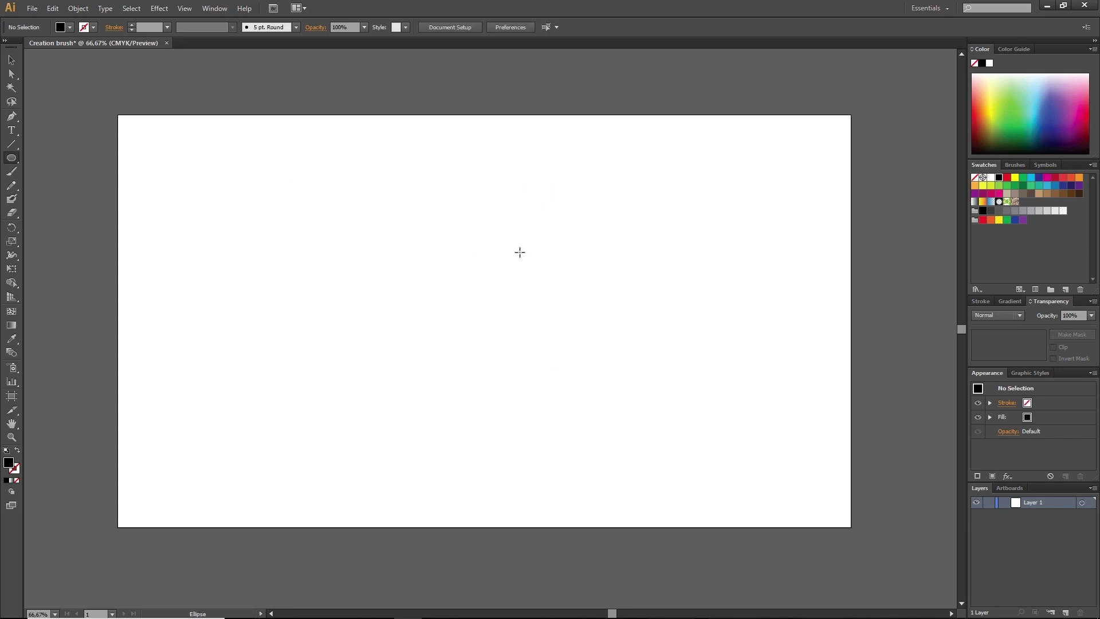
left_click_drag(518, 251, 531, 263)
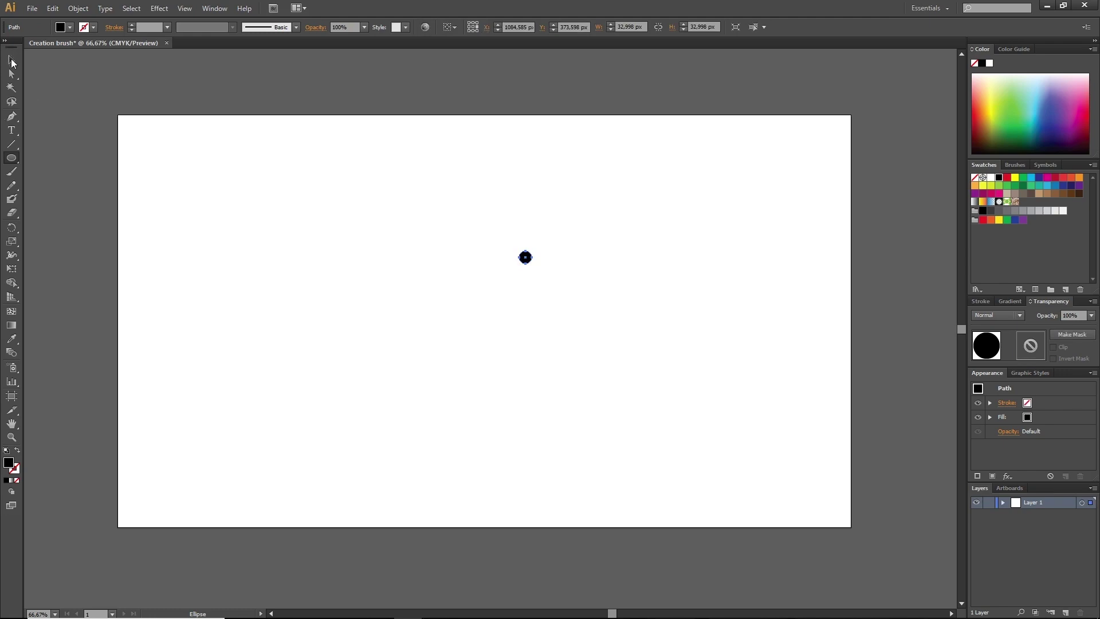
- Zoom in on the small circle, deselect it and make the stroke colour active
left_click(11, 60)
key("a")
key("ctrl+plus")
key("ctrl+plus")
key("ctrl+plus")
scroll(668, 308, "up", 3)
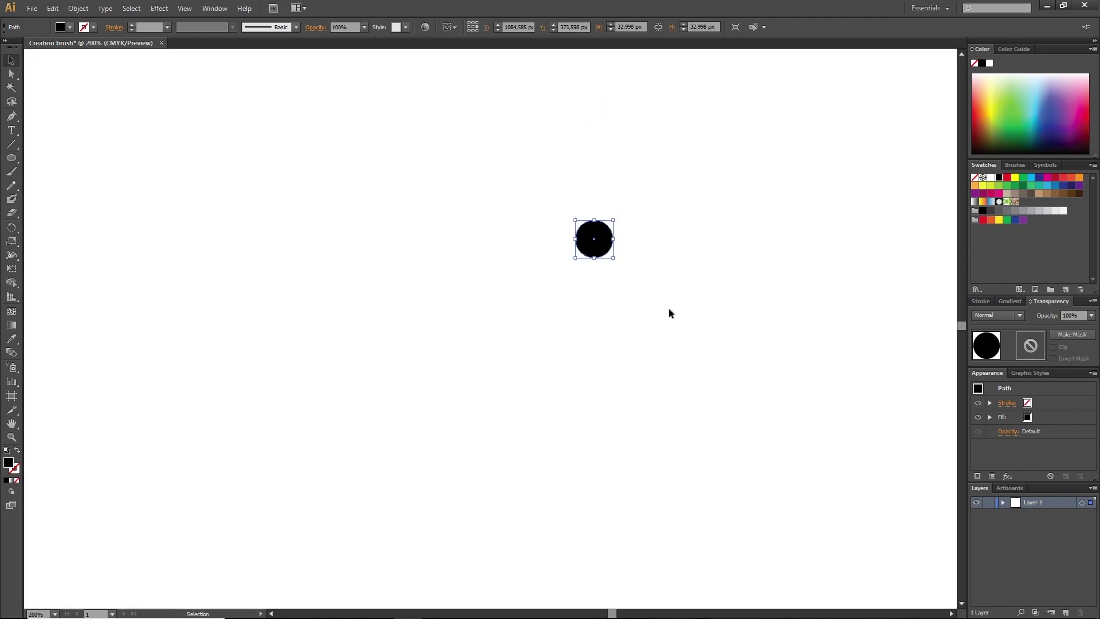
scroll(669, 309, "up", 3)
scroll(621, 381, "down", 1)
left_click(428, 382)
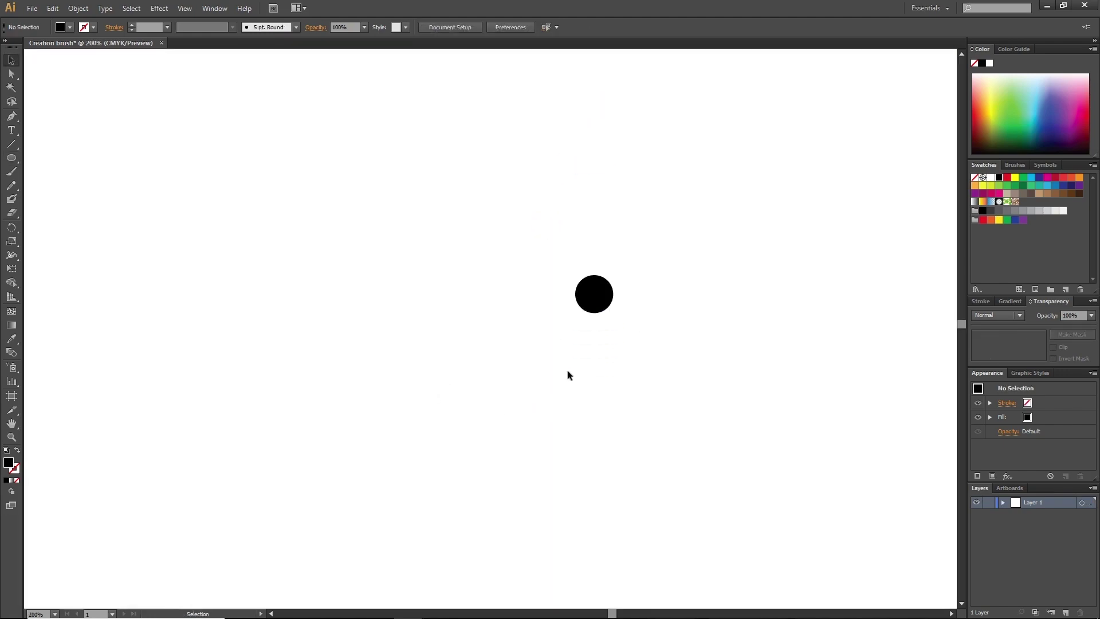
left_click(14, 471)
- Drag the circle's left anchor about 389 px left into a taper, then recentre the shape
key("a")
scroll(334, 403, "left", 3)
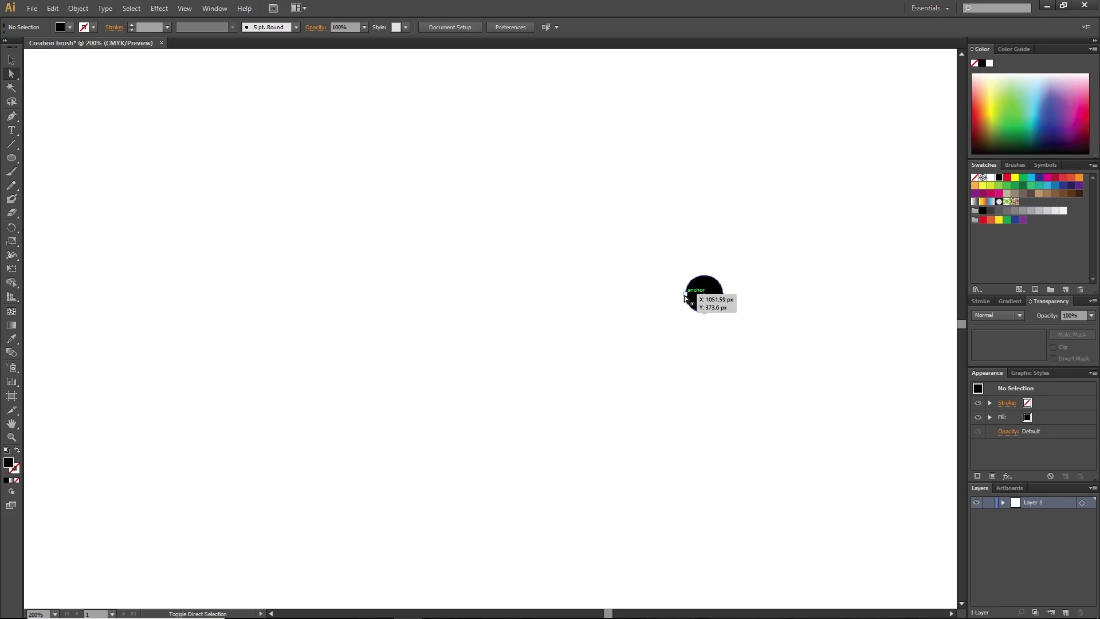
left_click_drag(684, 295, 98, 294)
left_click(497, 95)
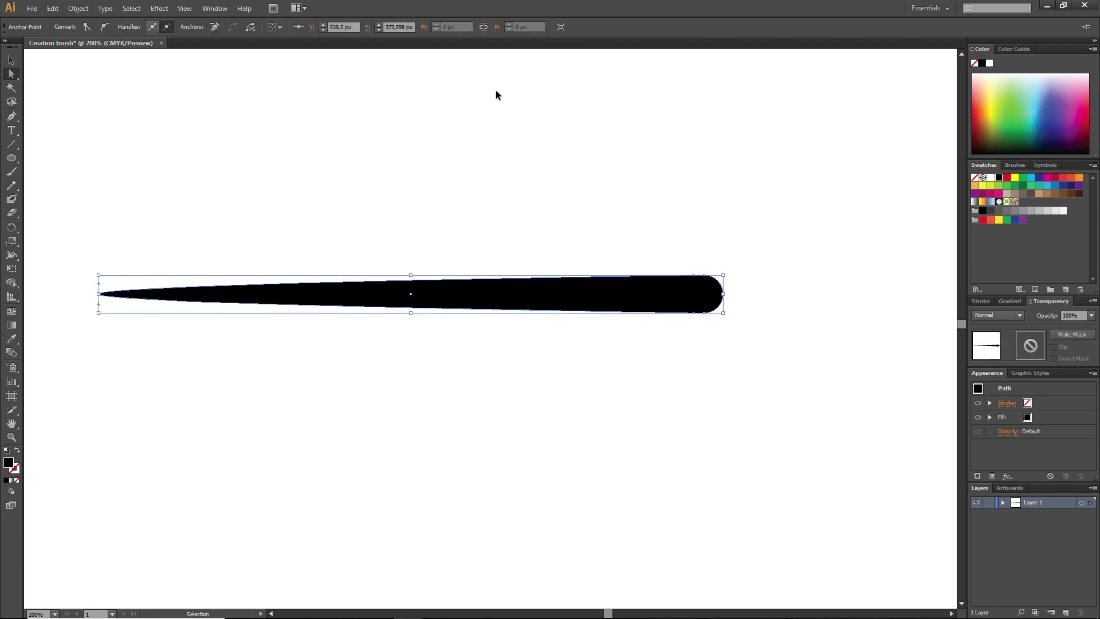
key("ctrl+minus")
key("ctrl+minus")
key("ctrl+minus")
key("ctrl+minus")
key("ctrl+plus")
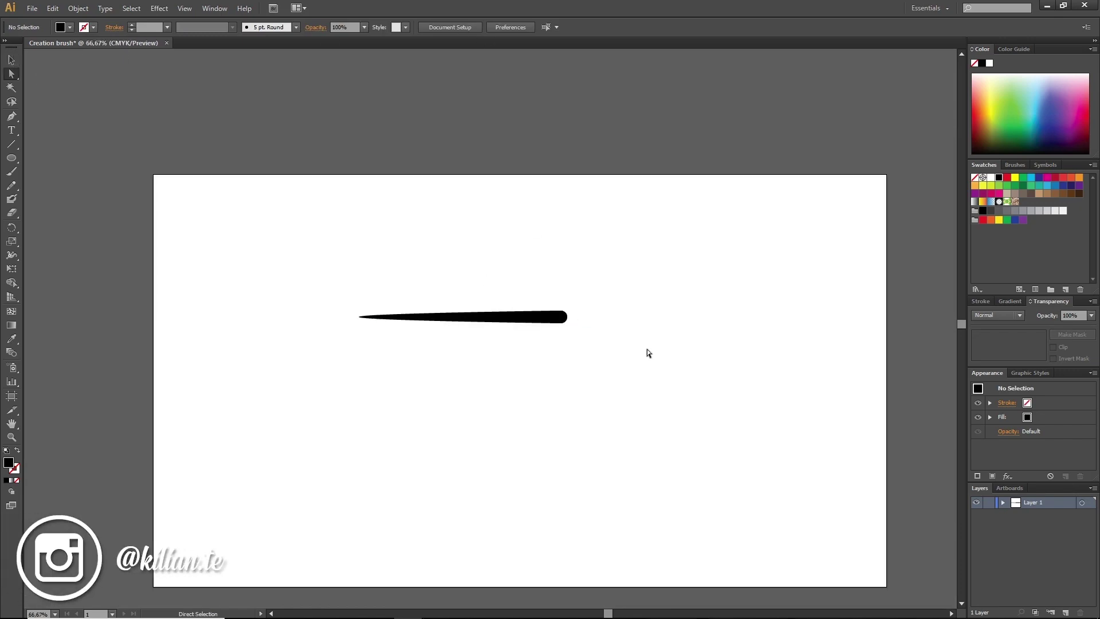
left_click_drag(564, 318, 654, 379)
- Select the tapered black shape and create a new Art Brush from it
left_click(571, 404)
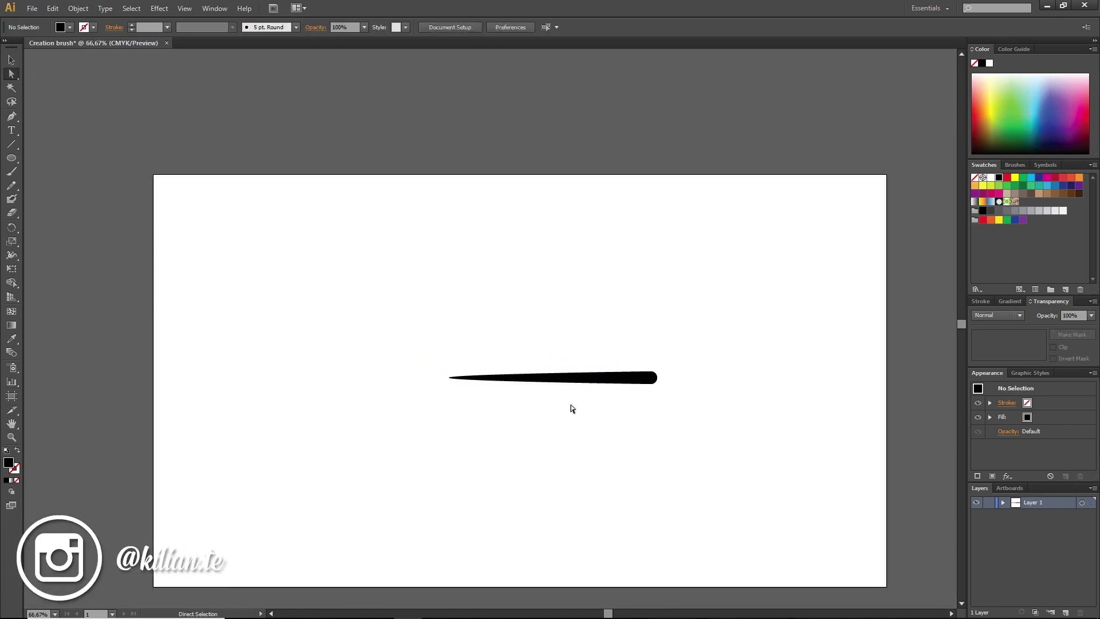
left_click(11, 59)
left_click(630, 378)
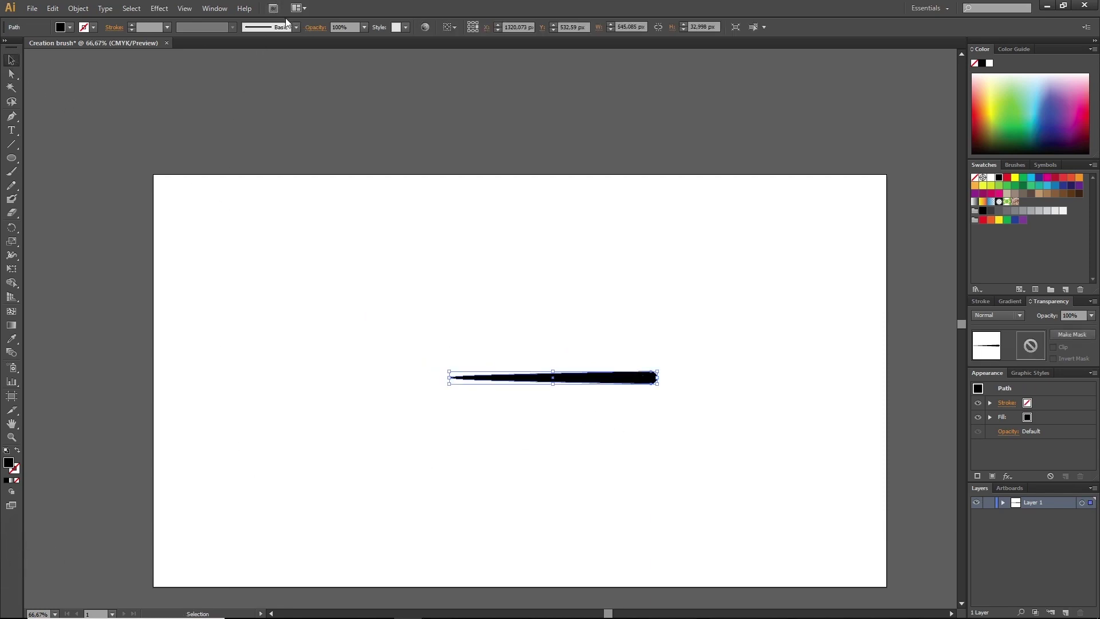
left_click(297, 27)
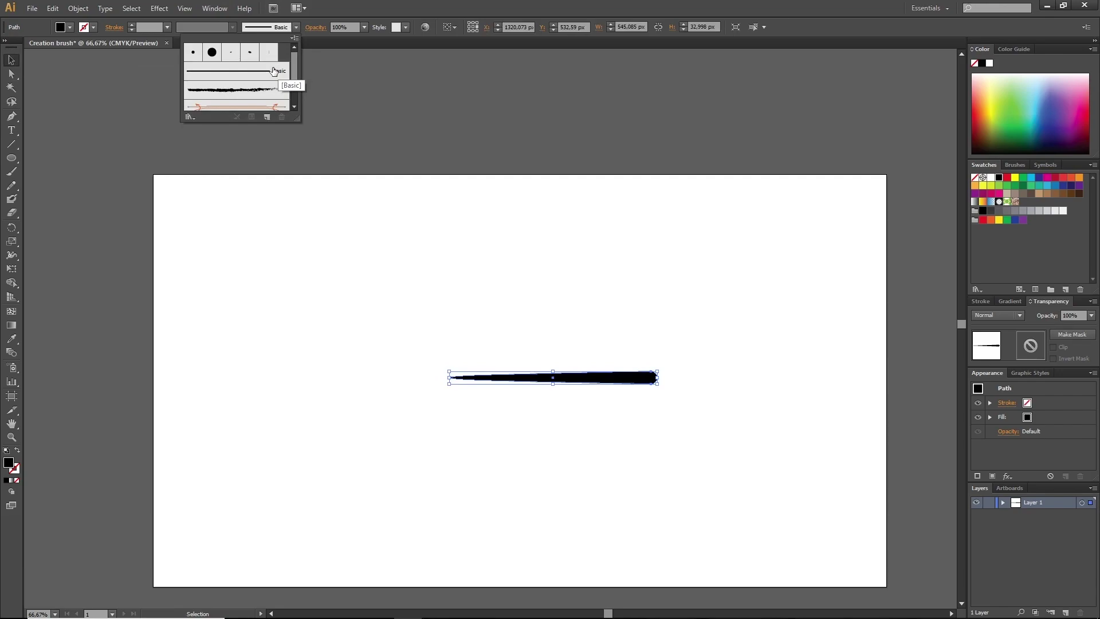
scroll(273, 71, "down", 2)
scroll(273, 71, "up", 3)
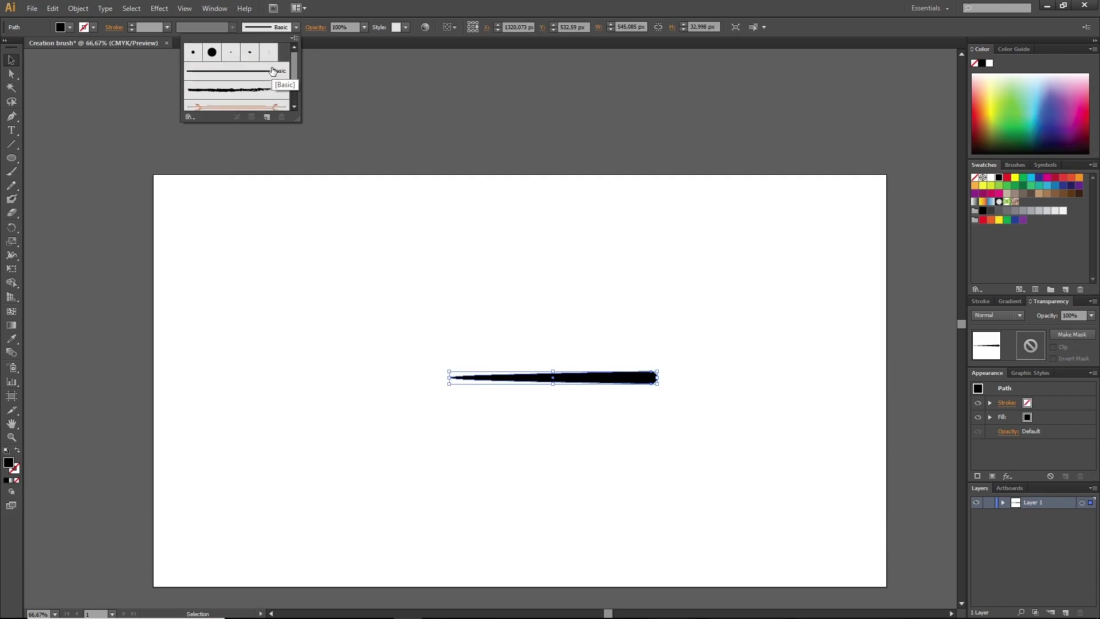
left_click(294, 38)
left_click(369, 44)
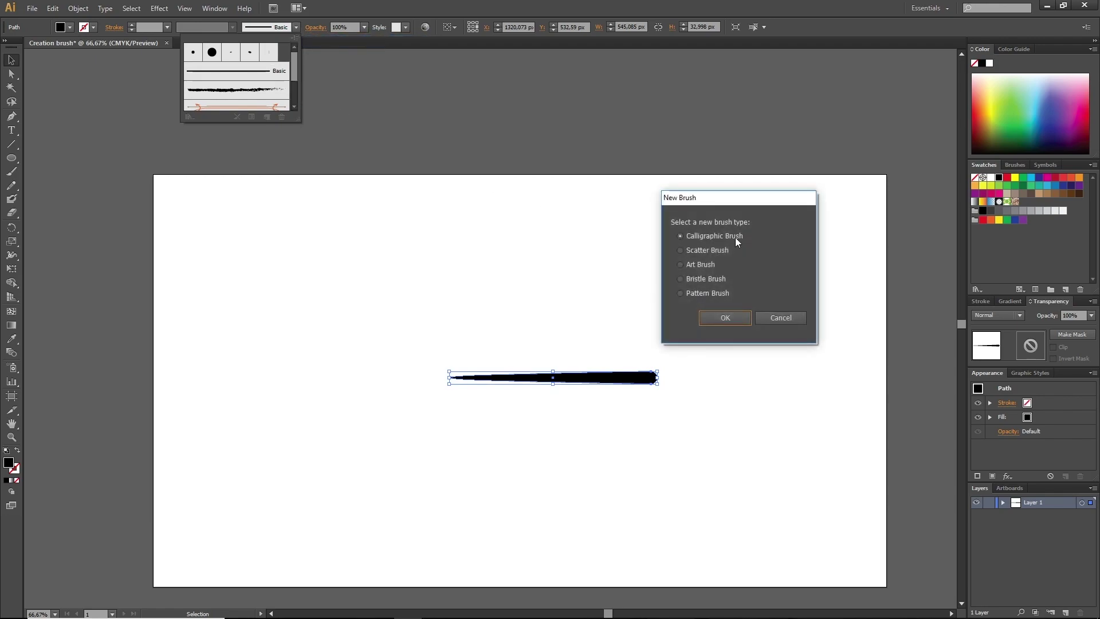
left_click(700, 265)
left_click(727, 318)
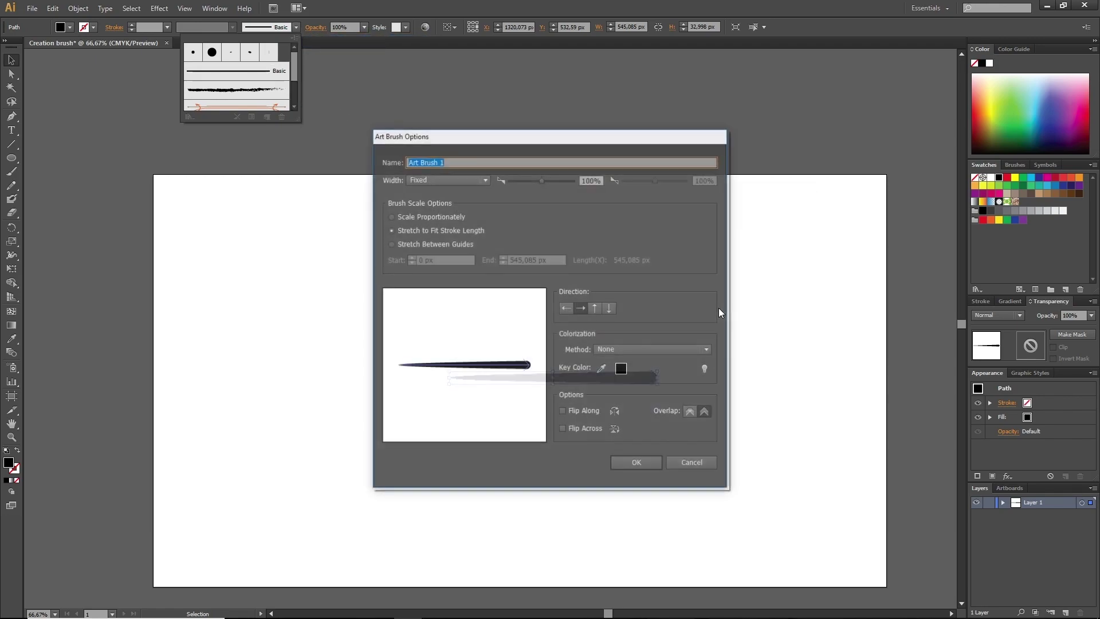
left_click_drag(589, 137, 890, 127)
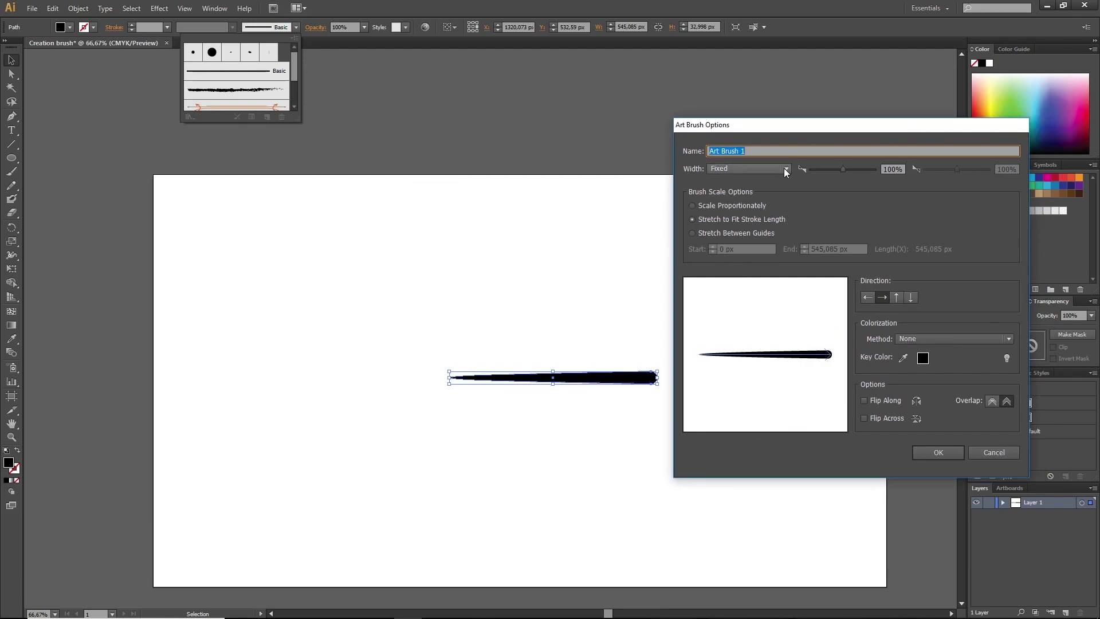
- Name the art brush '001 Brush effect', set colorization to Tints, and save it
type("001")
type("ru")
type("sh ae")
type("ffet")
key("BackSpace")
key("BackSpace")
key("BackSpace")
key("BackSpace")
type("ffect")
left_click(920, 339)
left_click(928, 366)
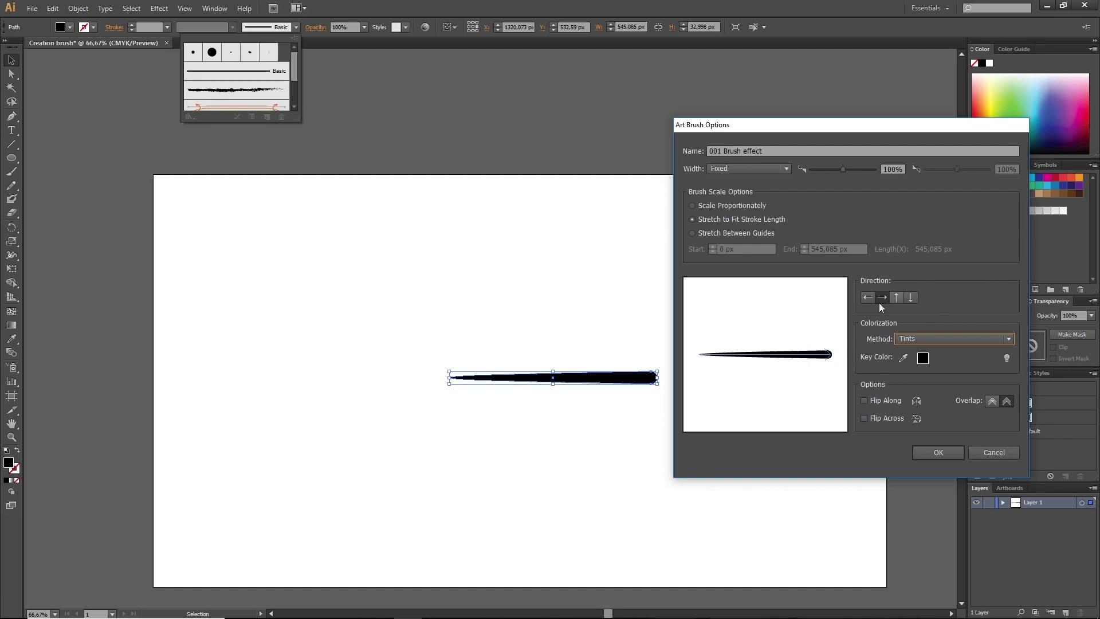
left_click(897, 298)
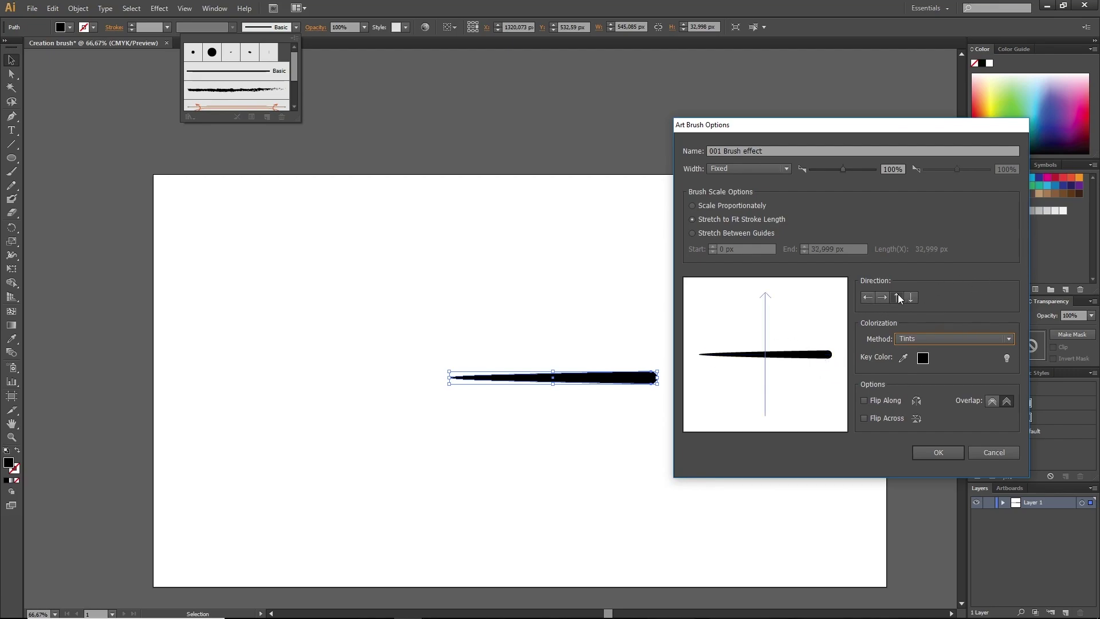
left_click(882, 298)
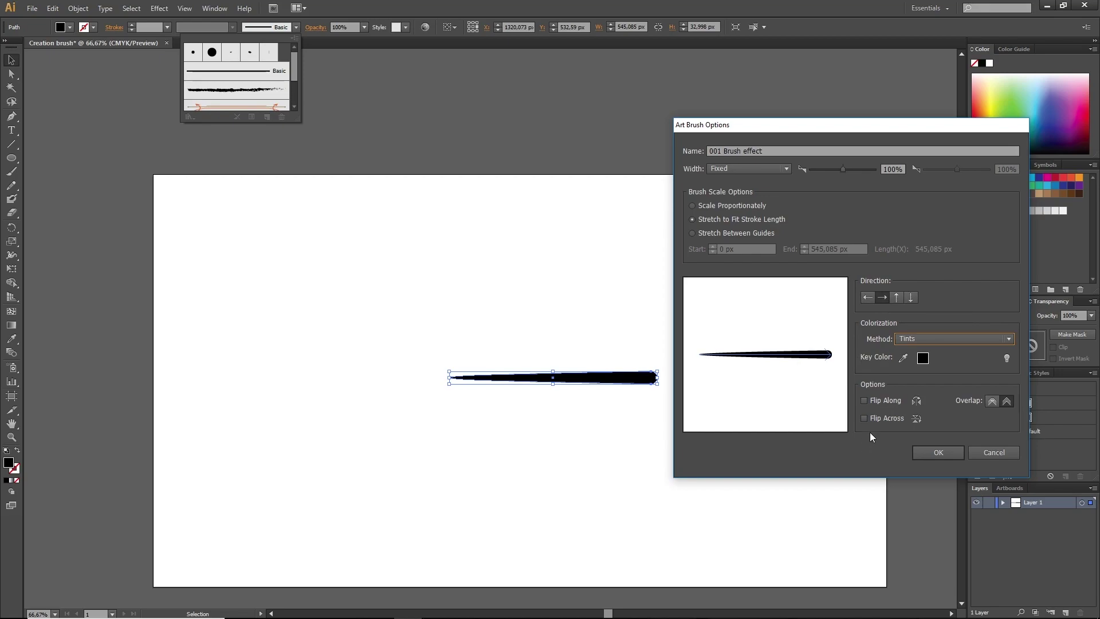
left_click(941, 452)
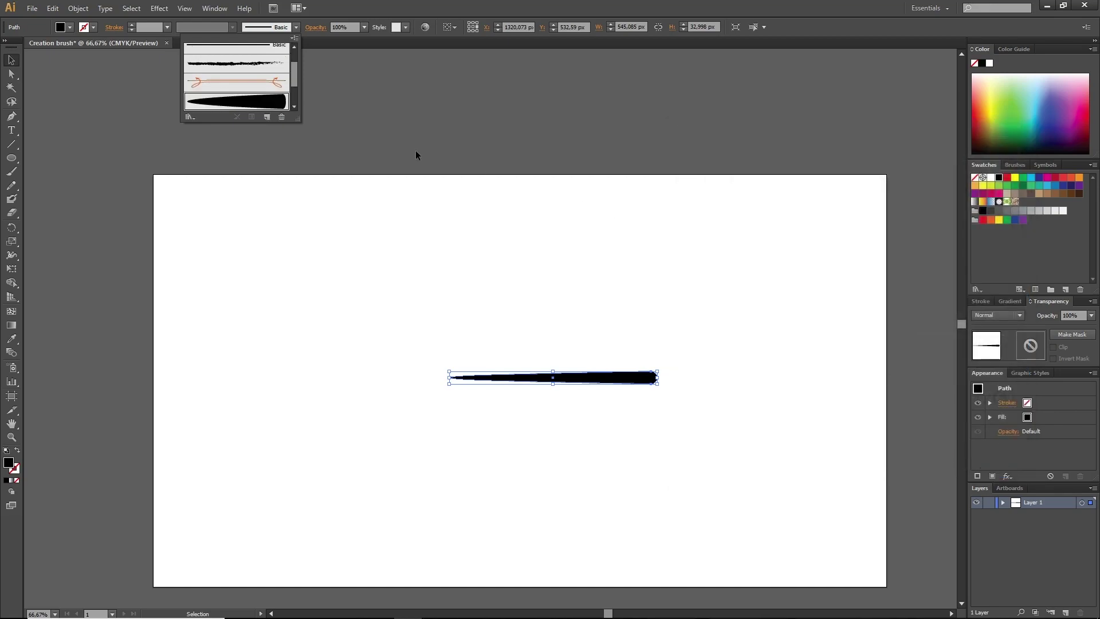
- Apply the 001 Brush effect brush to the shape, then delete the original shape
left_click(236, 101)
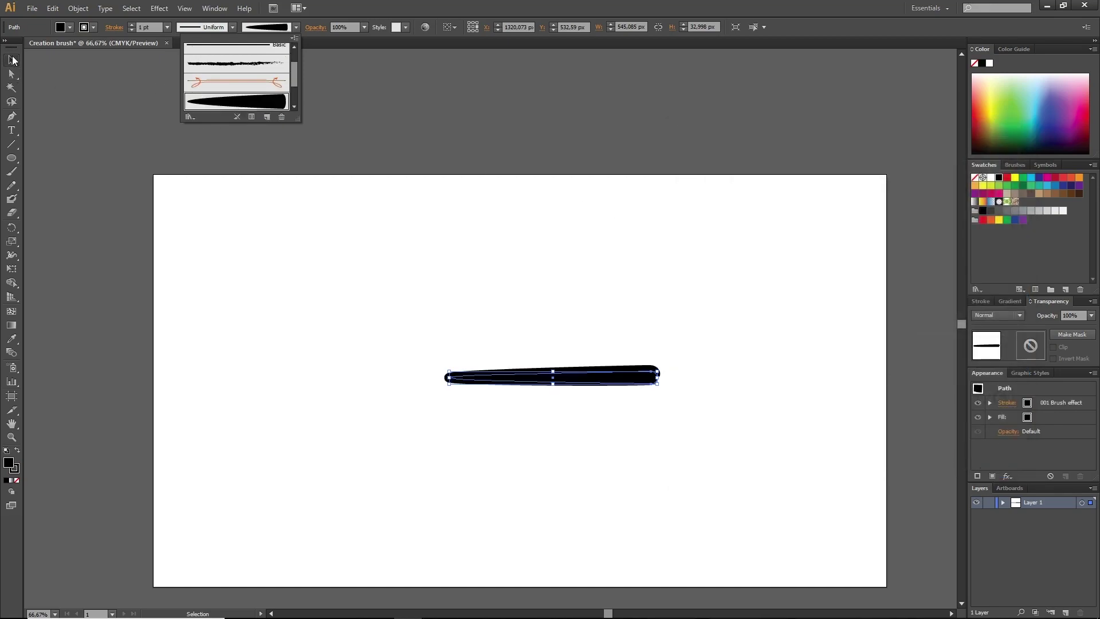
left_click(268, 208)
left_click_drag(498, 294, 685, 542)
key("Delete")
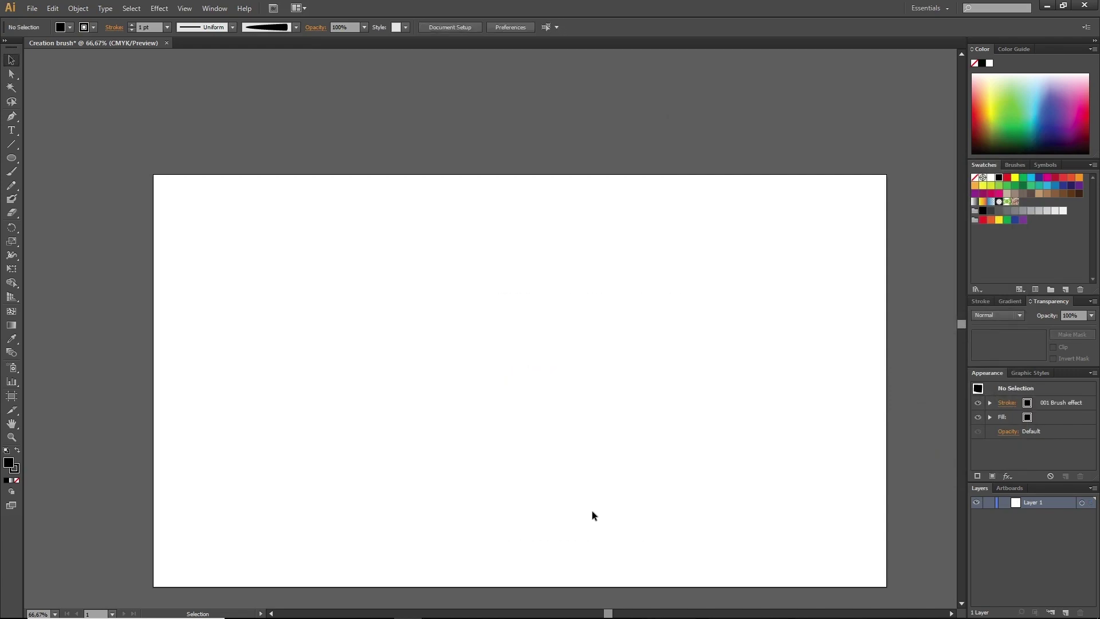
- Paint a tight looping flourish left of the artboard centre, undoing earlier attempts
key("b")
mouse_move(272, 302)
left_mouse_down()
mouse_move(433, 325)
mouse_move(819, 473)
left_mouse_up()
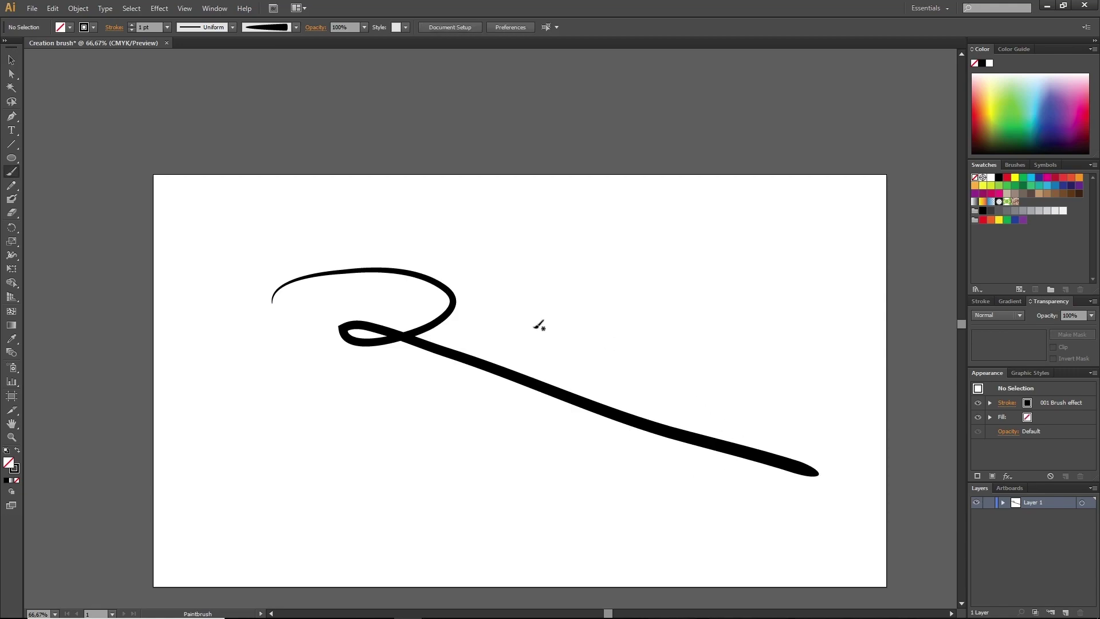
key("ctrl+z")
left_click_drag(333, 354, 654, 354)
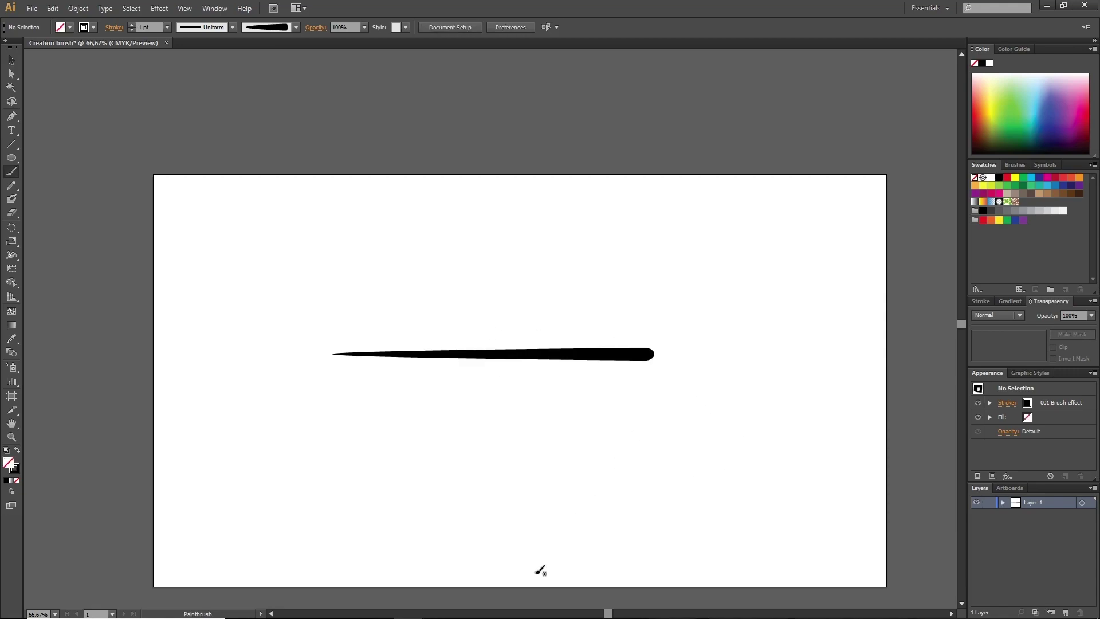
key("ctrl+z")
left_click_drag(330, 341, 687, 379)
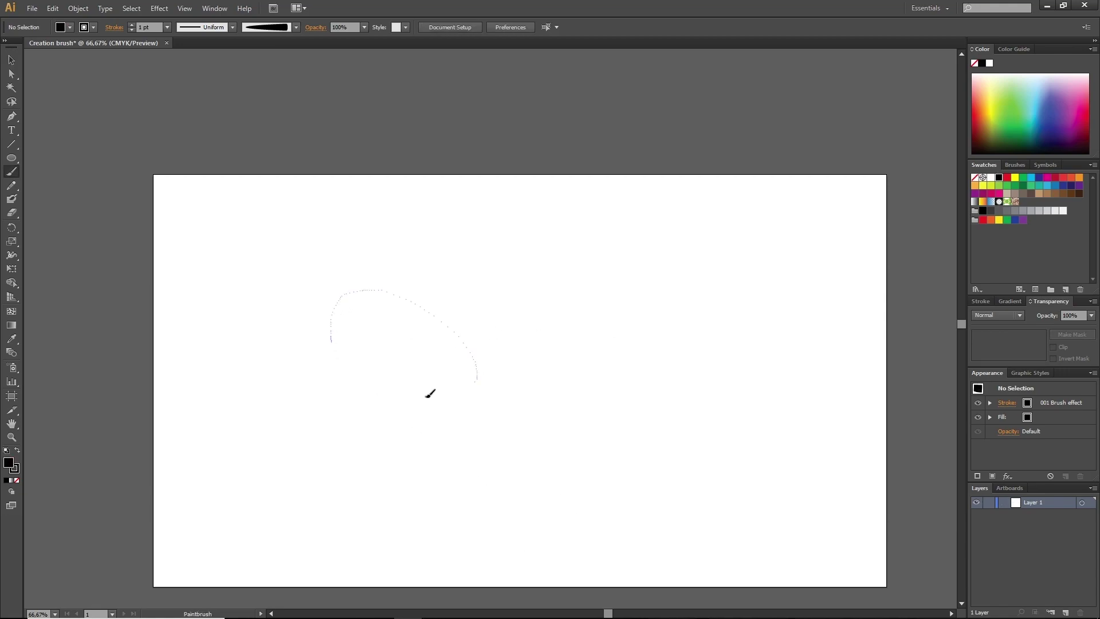
key("ctrl+z")
mouse_move(276, 360)
left_mouse_down()
mouse_move(412, 409)
mouse_move(840, 304)
left_mouse_up()
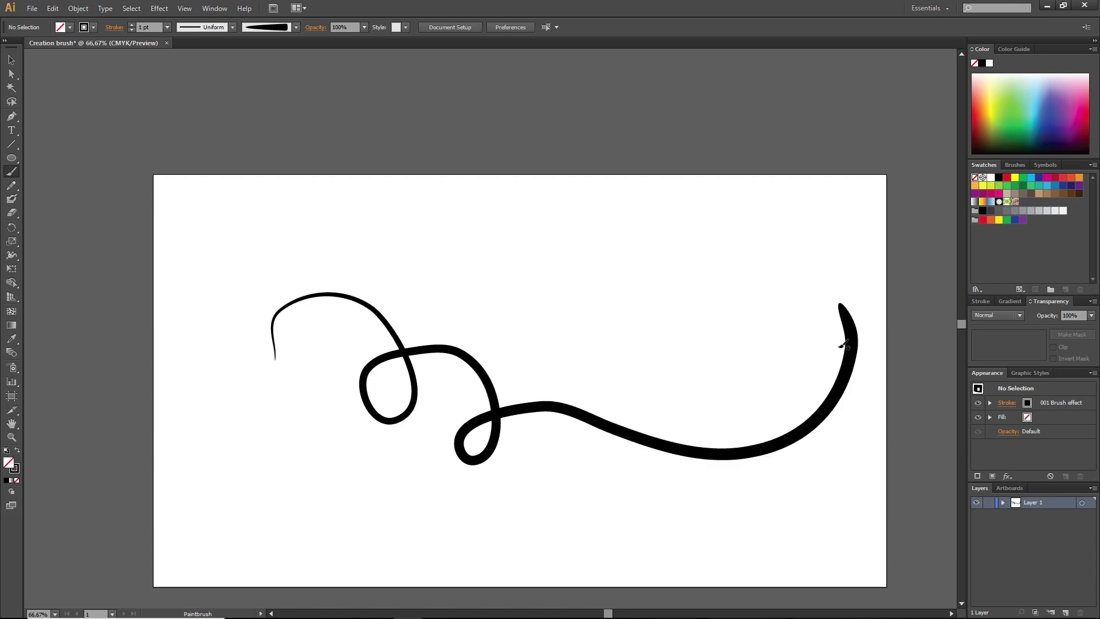
key("ctrl+z")
left_click_drag(343, 292, 491, 337)
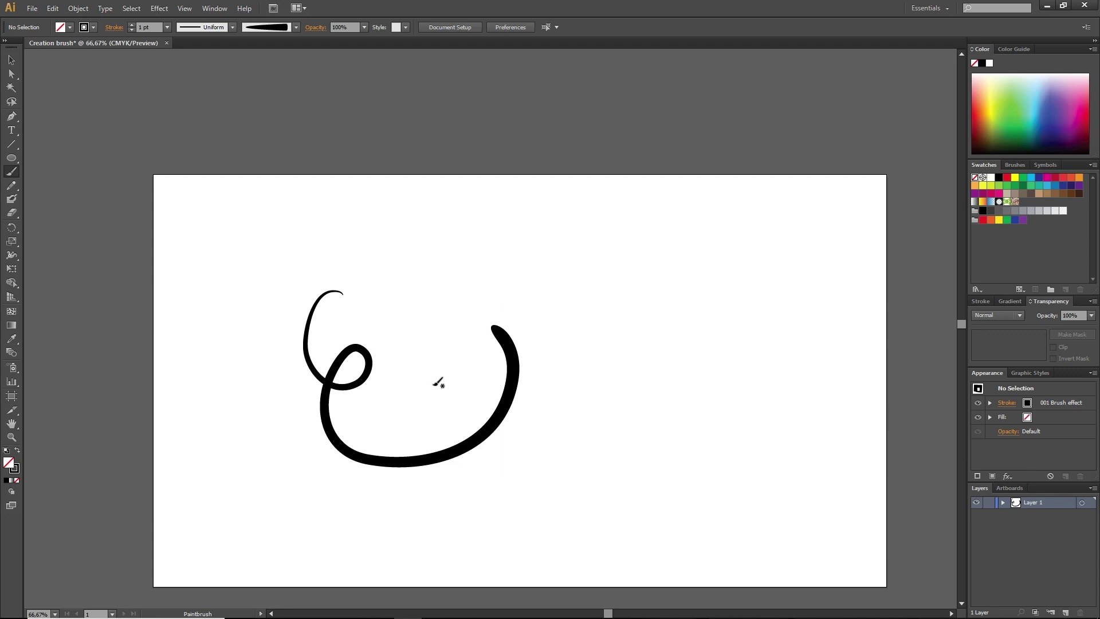
- Paint a long sweeping curve wrapping around the first flourish, after undoing two tries
mouse_move(460, 391)
left_mouse_down()
mouse_move(695, 422)
mouse_move(665, 480)
left_mouse_up()
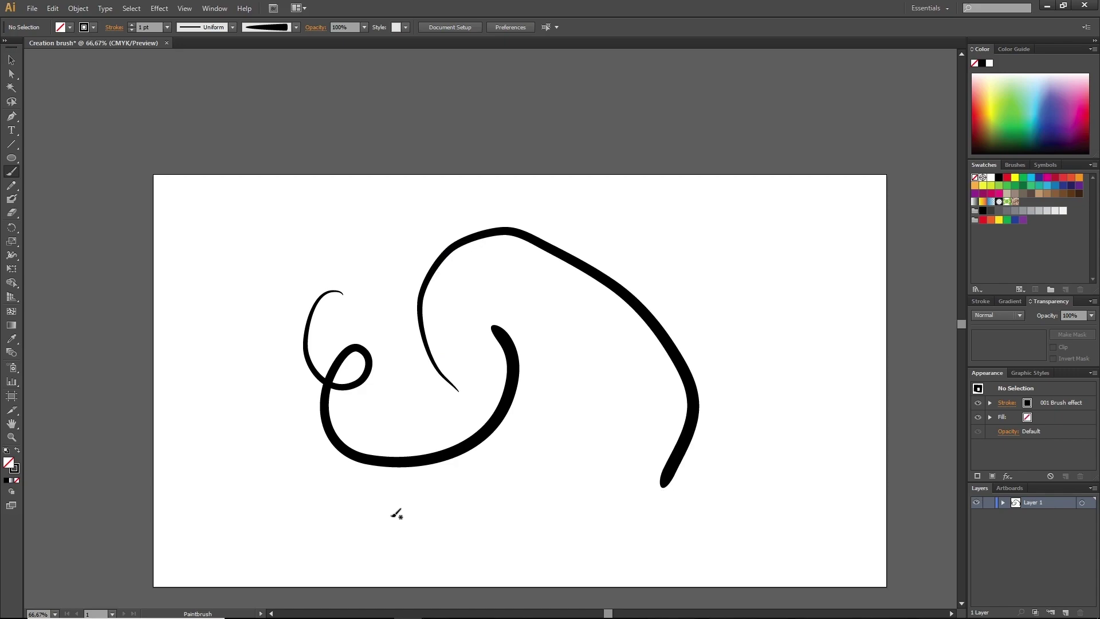
key("ctrl+z")
left_click_drag(456, 397, 582, 524)
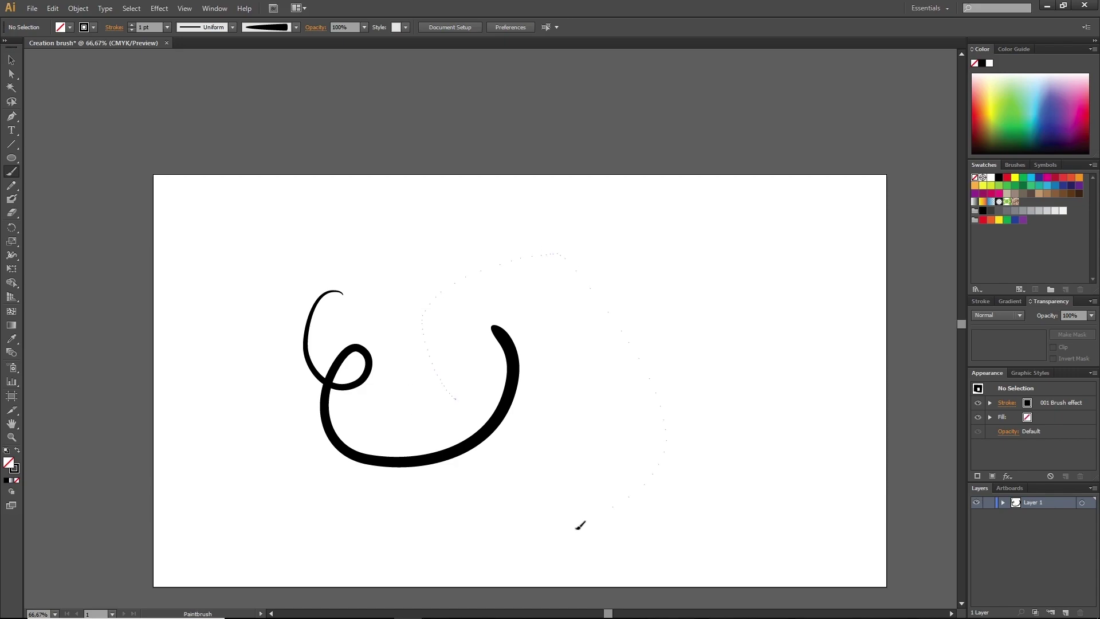
key("ctrl+z")
left_click_drag(425, 368, 484, 517)
- Select both flourishes and shift them slightly up and to the right
left_click(12, 60)
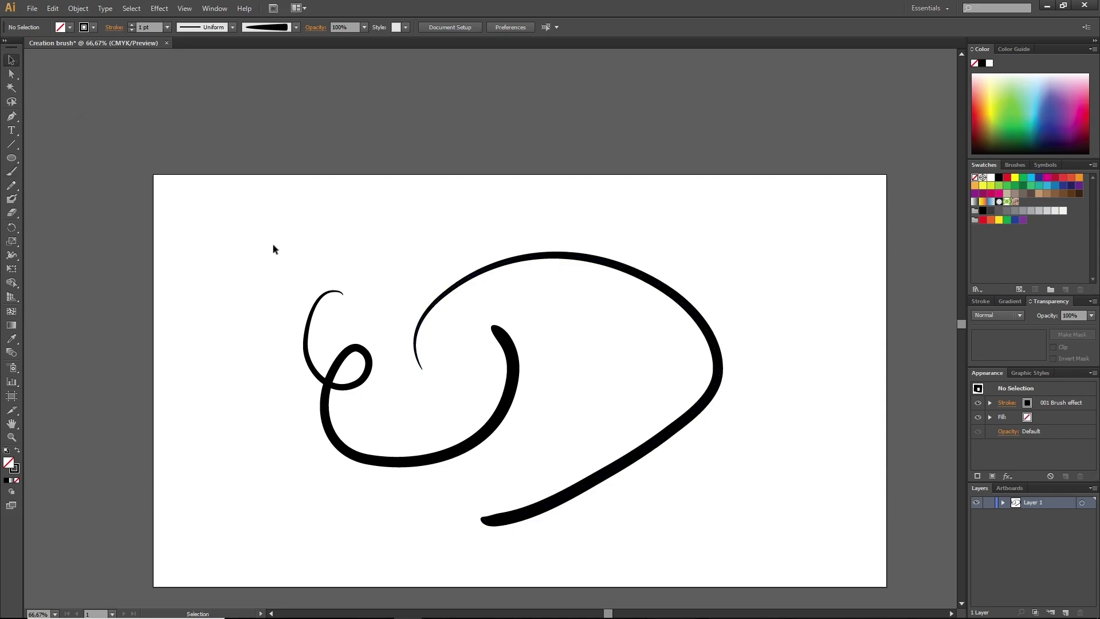
left_click_drag(271, 245, 789, 535)
left_click_drag(717, 352, 738, 330)
left_click(815, 451)
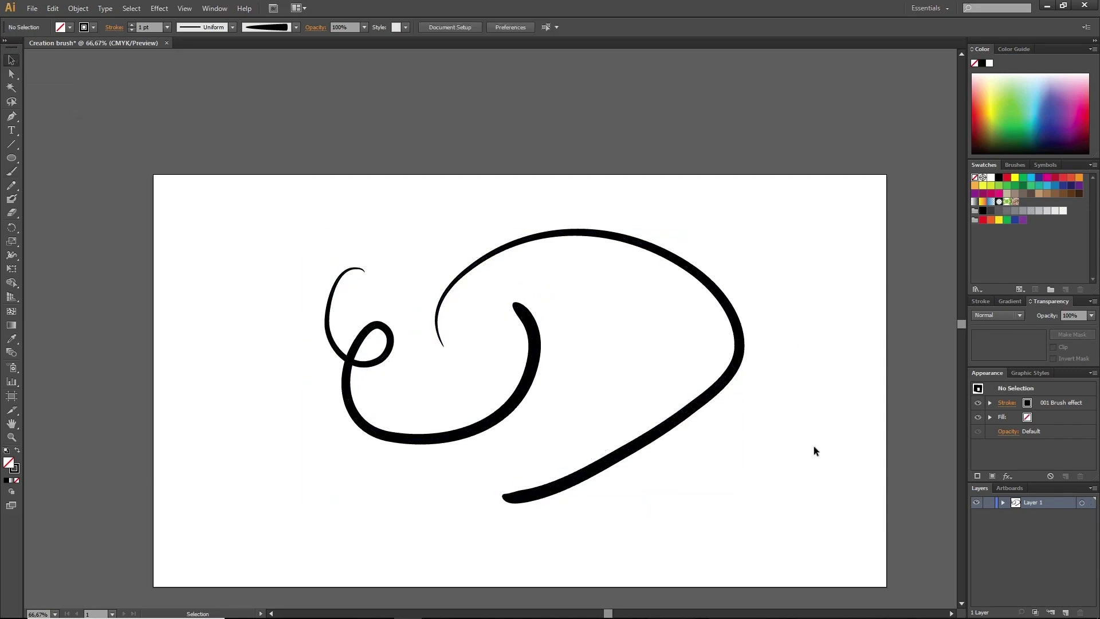